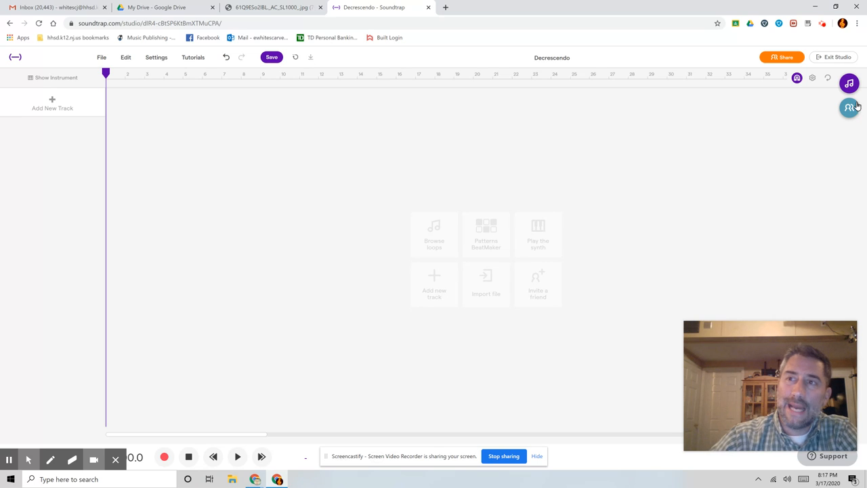
Add the featured Drums - Funk Groove loop as a new track at the start of the song and play it
click(850, 88)
scroll(804, 237, down, 7)
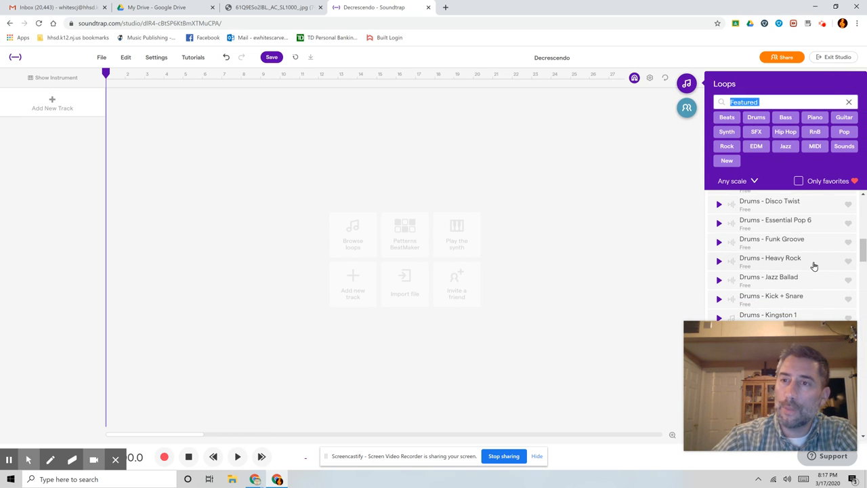
drag(795, 243, 86, 97)
click(176, 203)
click(266, 363)
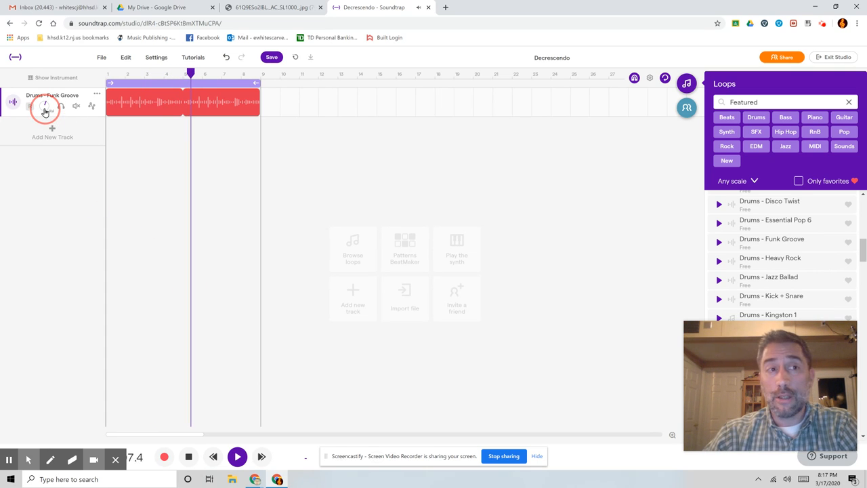
Turn the Drums - Funk Groove track's volume down and up several times during playback, and stop playback
drag(45, 111, 73, 38)
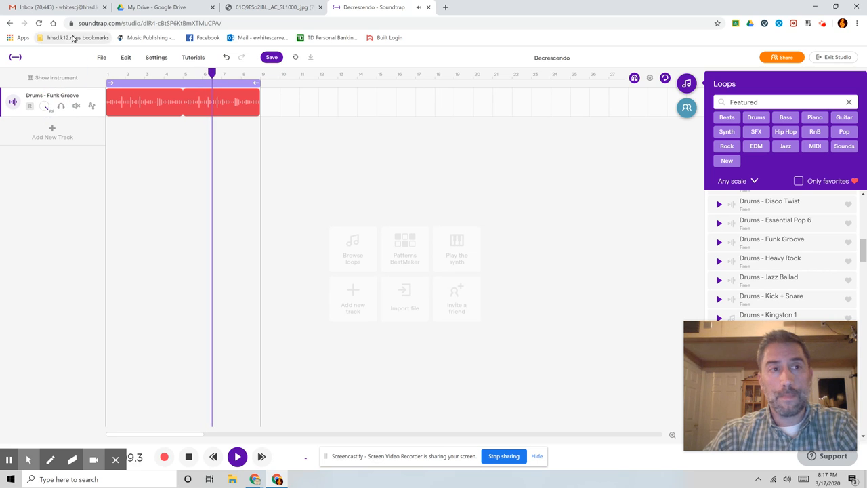
drag(45, 106, 45, 195)
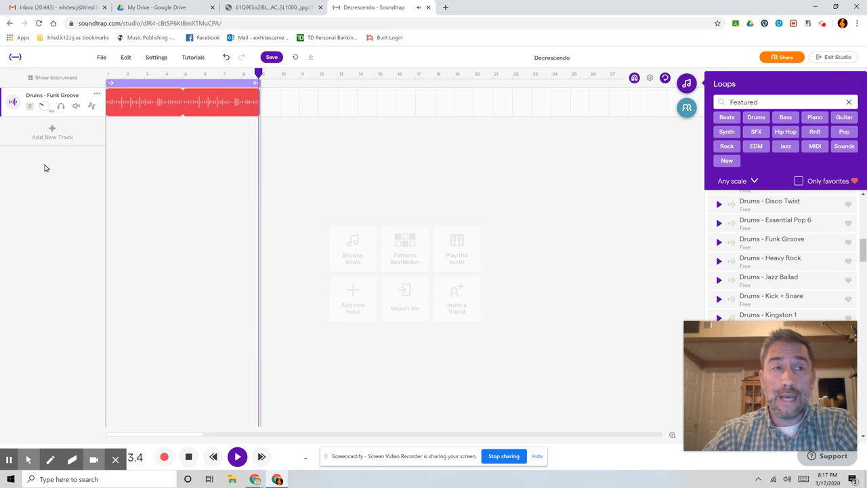
drag(46, 109, 46, 4)
drag(44, 106, 45, 197)
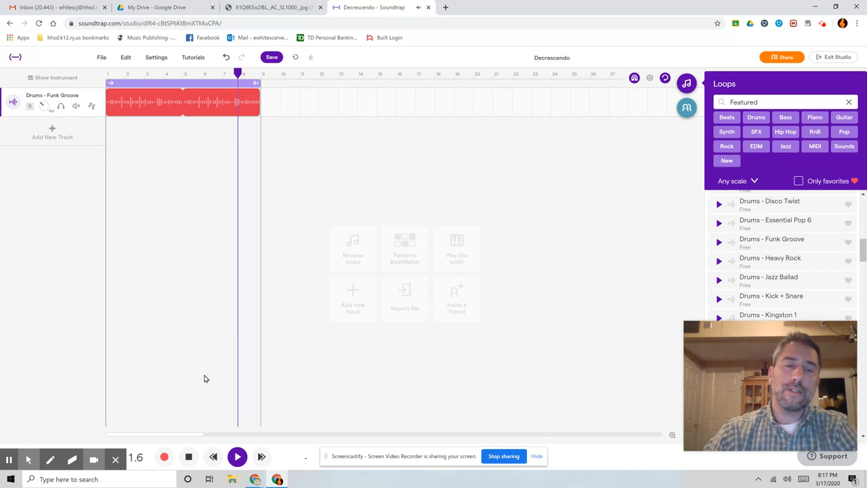
click(189, 455)
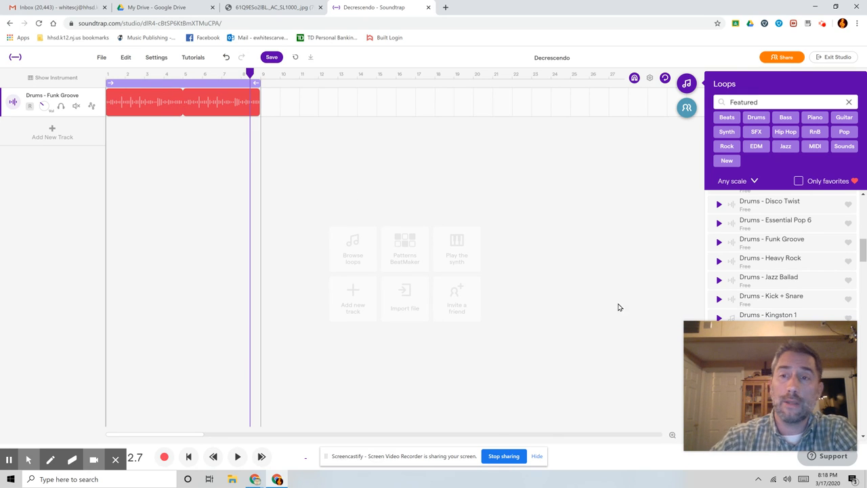
Give the drum clip a fade-in lasting about two bars and a fade-out over about its last two bars
mouse_move(742, 370)
drag(750, 369, 384, 341)
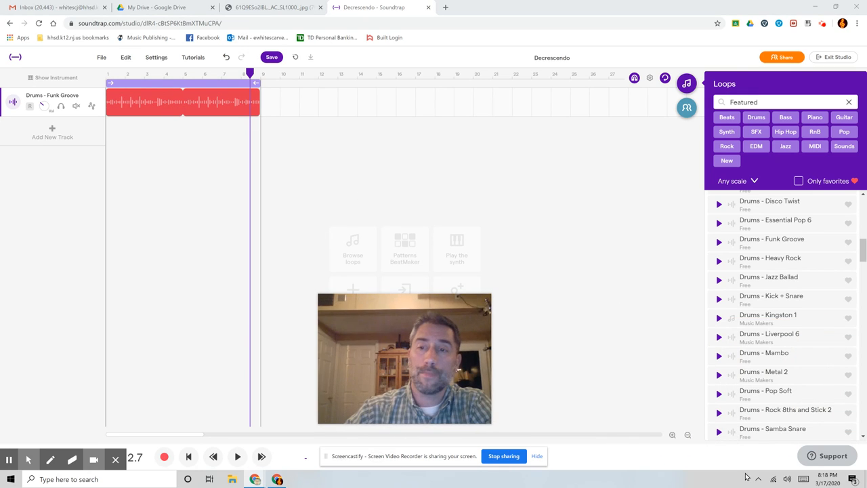
click(672, 436)
click(671, 435)
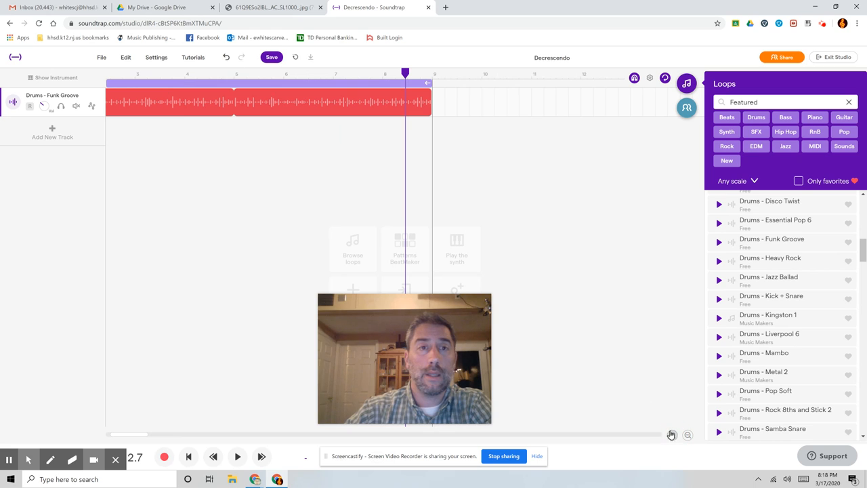
click(189, 456)
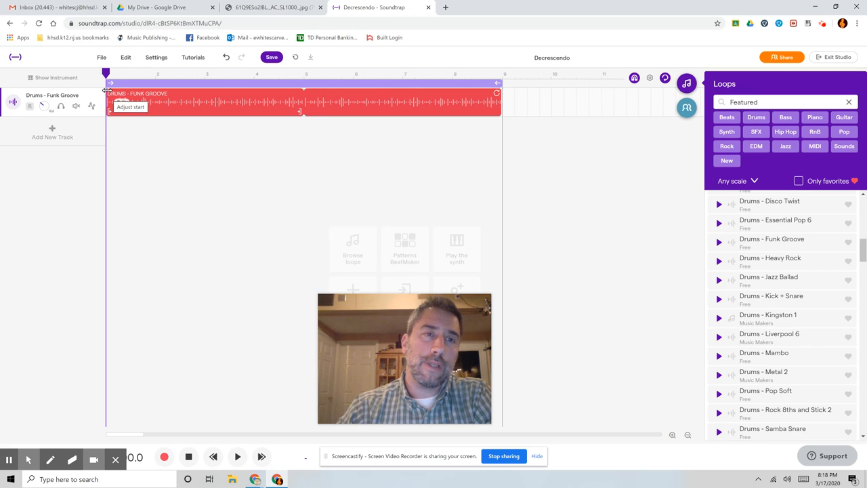
drag(107, 90, 205, 103)
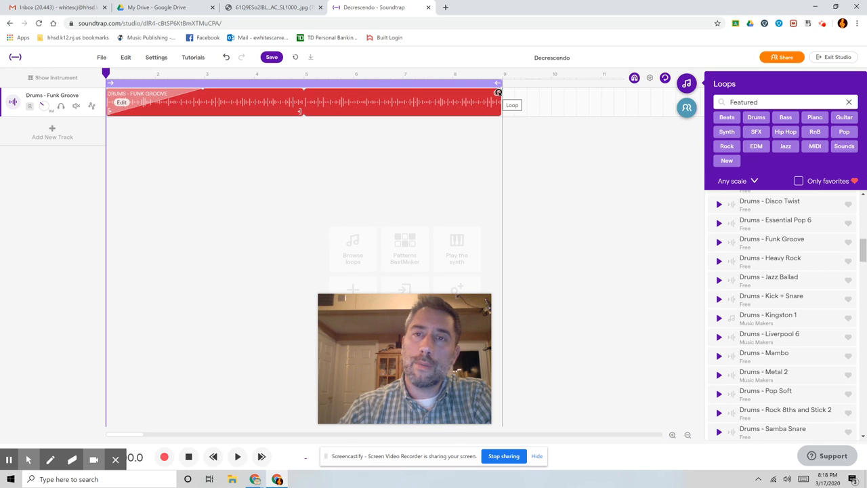
drag(497, 89, 399, 88)
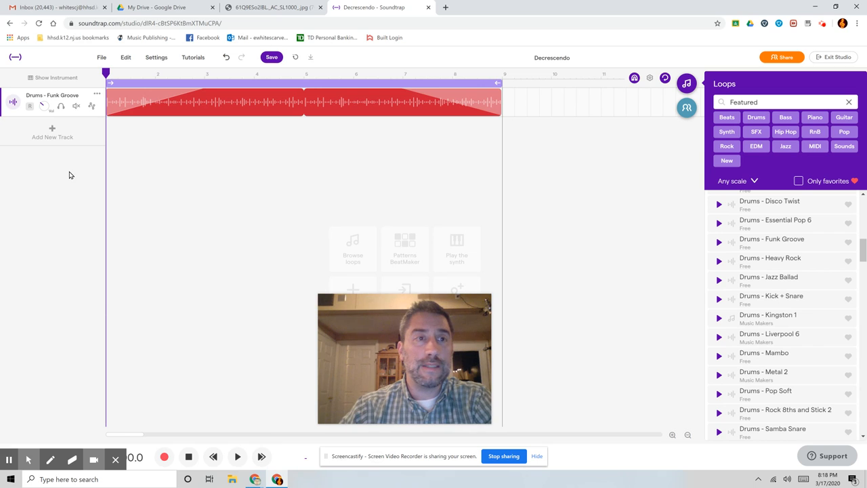
Raise the drum track's volume and play the clip from the start
drag(50, 106, 49, 57)
click(238, 456)
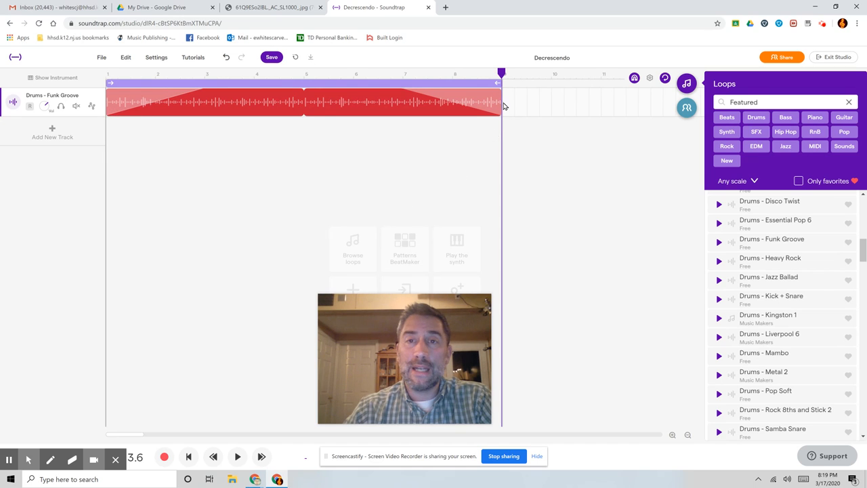
Lengthen the drum clip's fade-out, and remove both the fade-out and the fade-in
drag(400, 90, 337, 83)
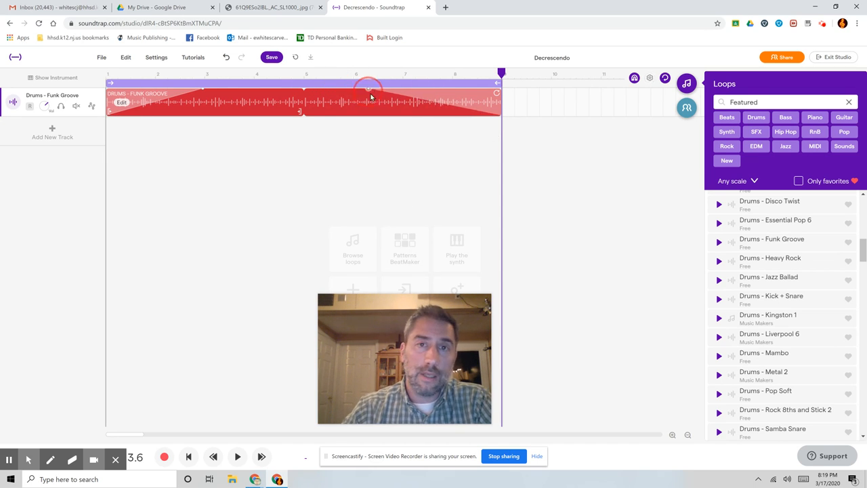
drag(366, 89, 483, 102)
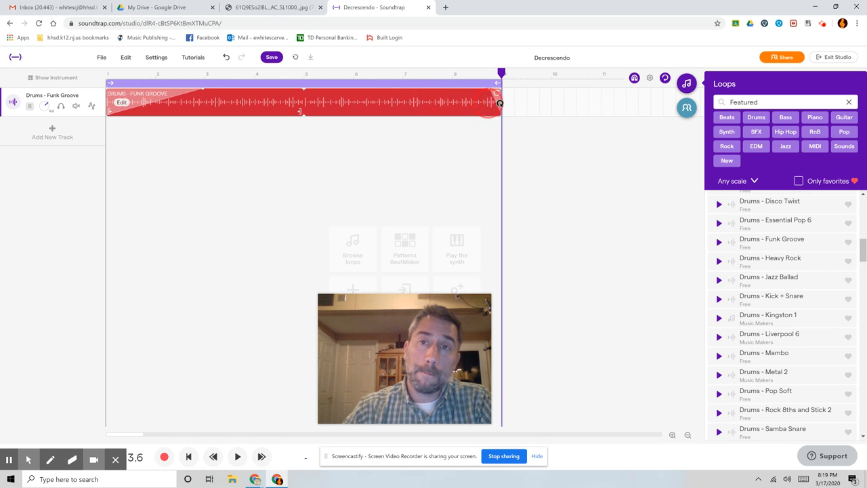
drag(205, 89, 93, 95)
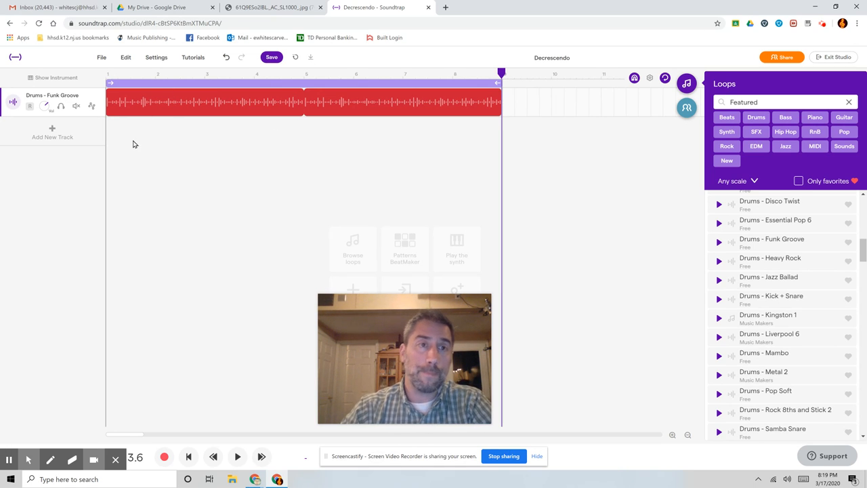
Show automation for the drum track and add a Volume automation lane
click(92, 107)
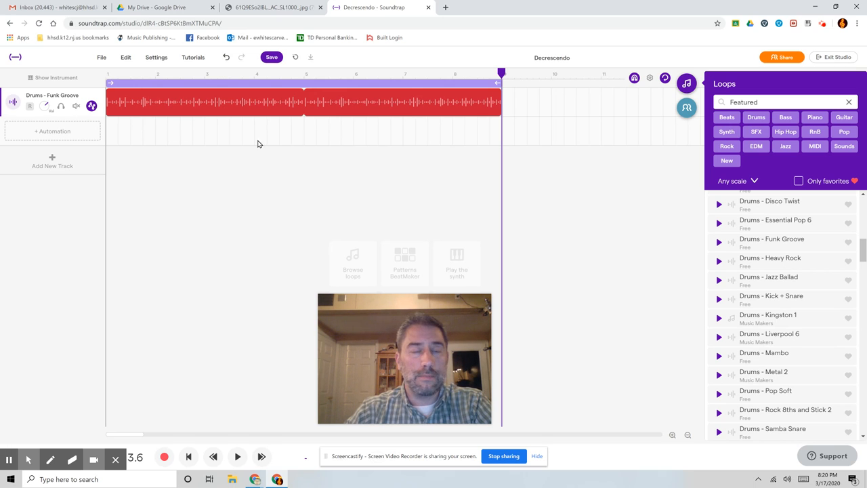
click(47, 128)
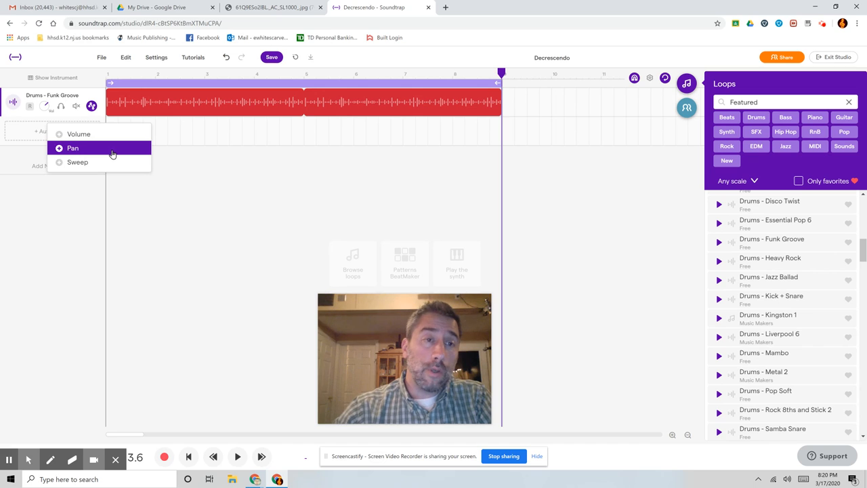
click(79, 134)
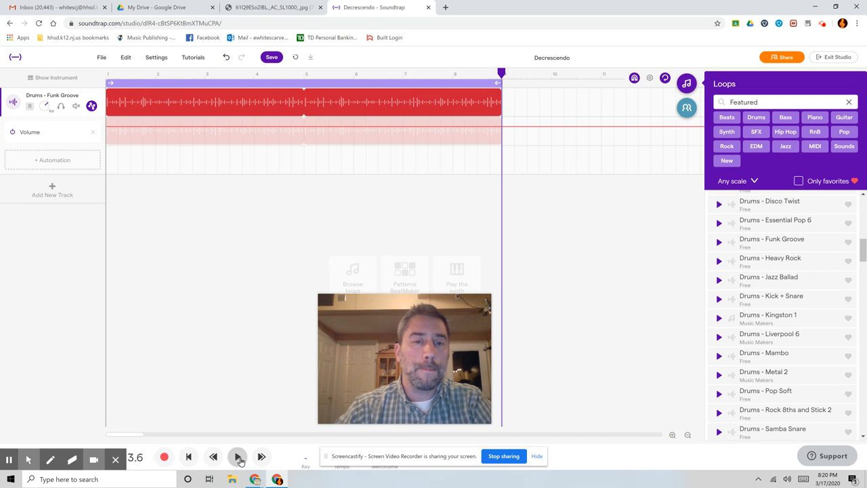
Add points to the volume automation line and shape them into dips near bars 2, 4 and 6 with peaks near bars 3, 5 and 8.5
click(137, 126)
click(180, 125)
click(210, 125)
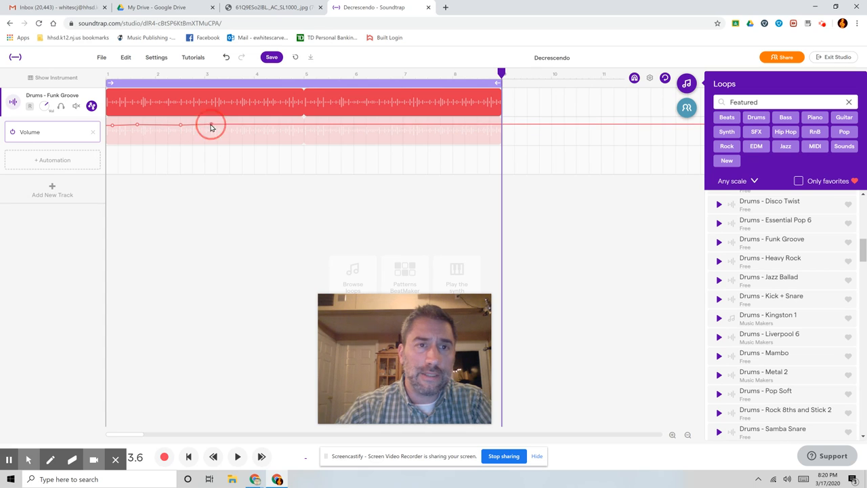
click(248, 125)
drag(137, 126, 151, 162)
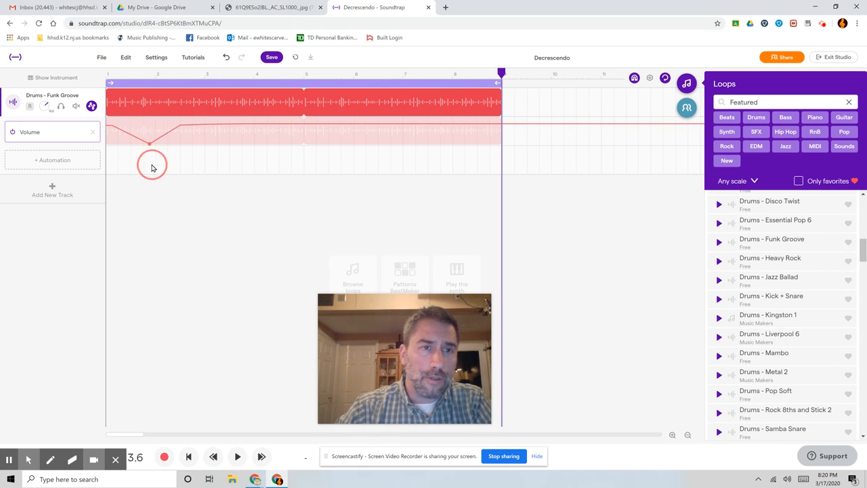
drag(211, 126, 314, 140)
drag(354, 119, 483, 119)
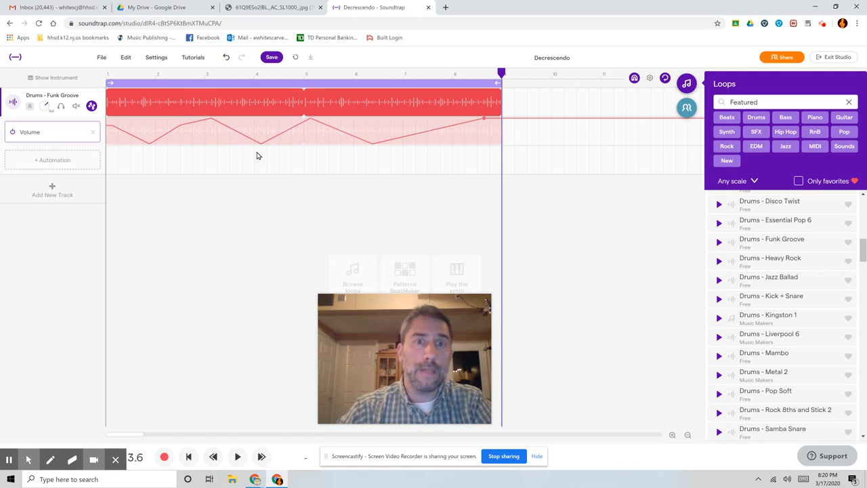
Play the drum track from the beginning to hear the volume automation, and stop near the end of the clip
click(188, 457)
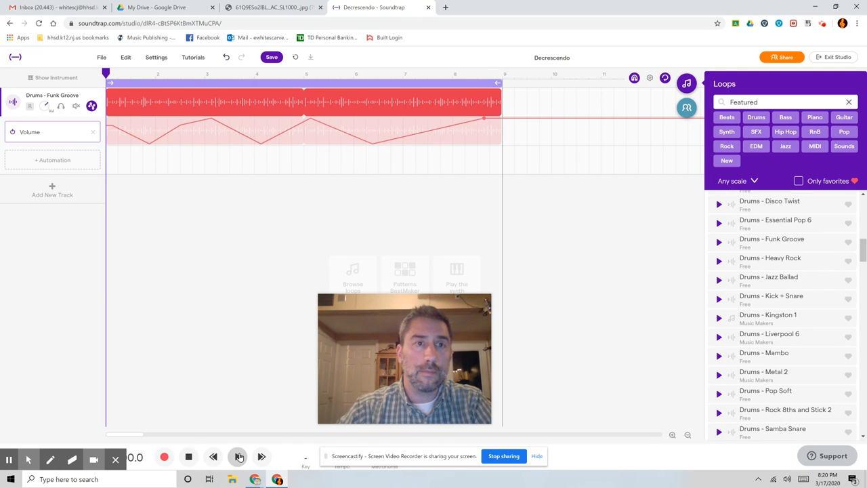
click(238, 457)
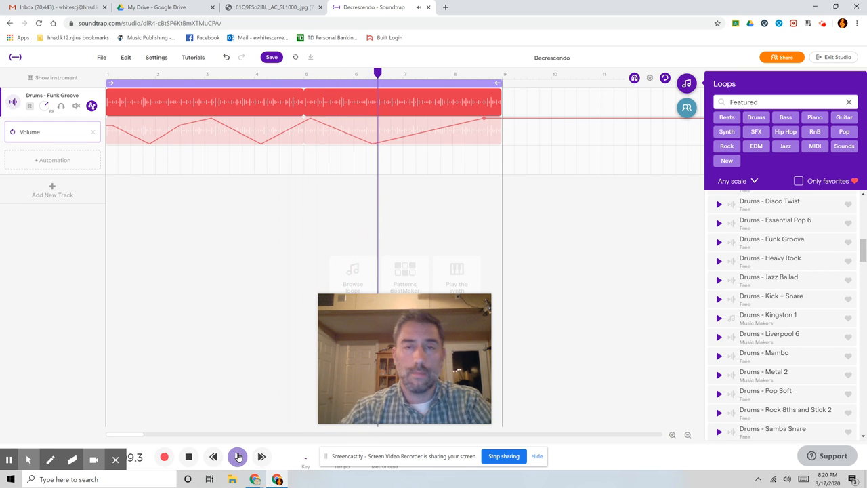
click(237, 456)
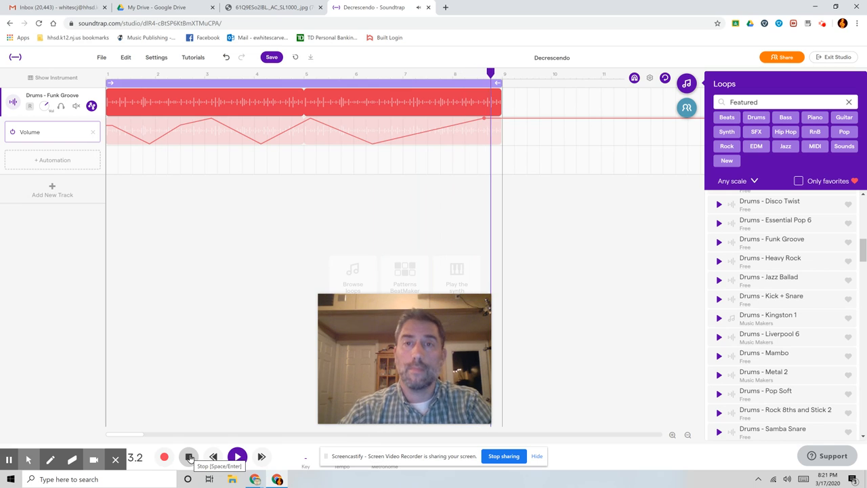
click(190, 458)
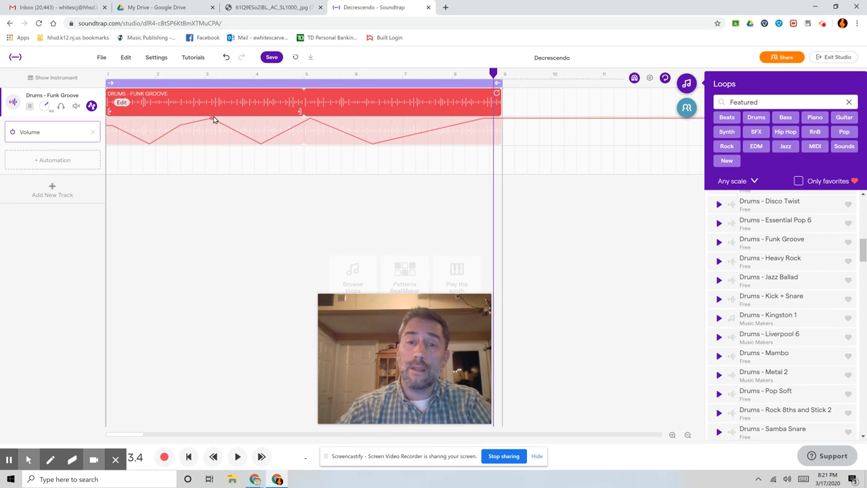
Consult the Dynamics poster in the other browser tab, and slightly raise the drum track's low volume automation point near bar 4 in Soundtrap
click(265, 14)
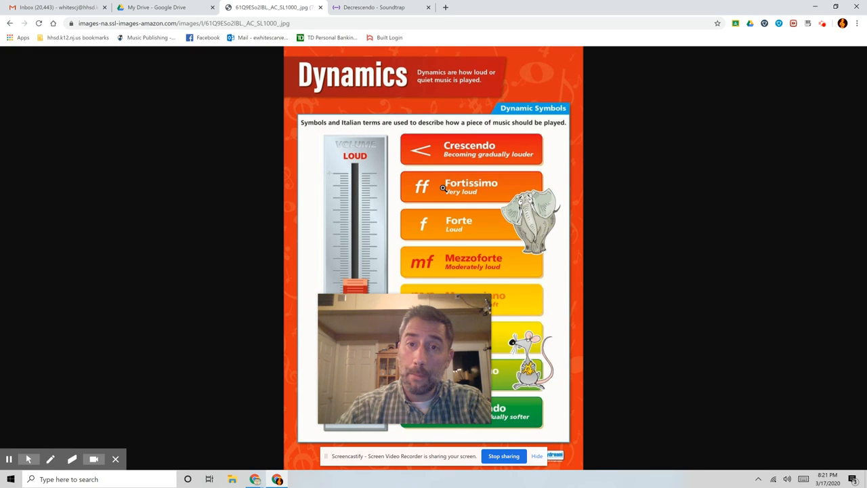
drag(401, 321, 180, 338)
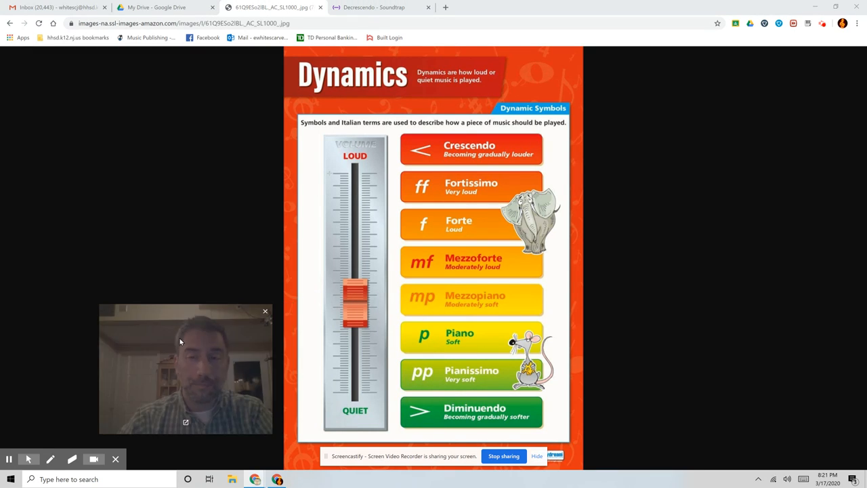
click(367, 8)
mouse_move(261, 145)
mouse_down()
mouse_move(265, 136)
mouse_move(260, 148)
mouse_up()
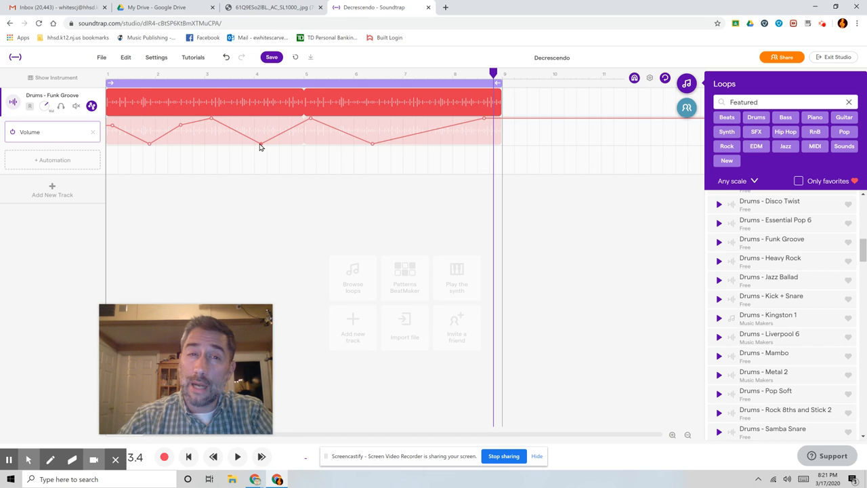
drag(262, 145, 262, 141)
Compare the dynamic symbols on the Dynamics poster with the rises and falls of the volume automation curve in Soundtrap
click(271, 8)
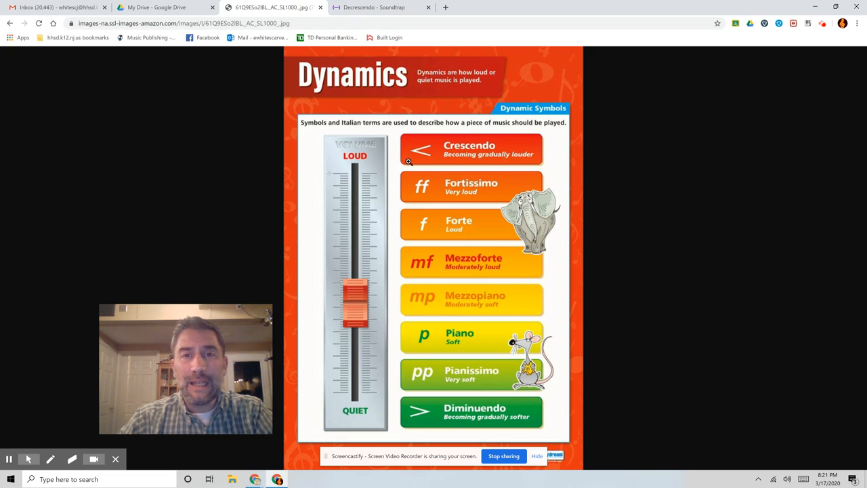
click(373, 8)
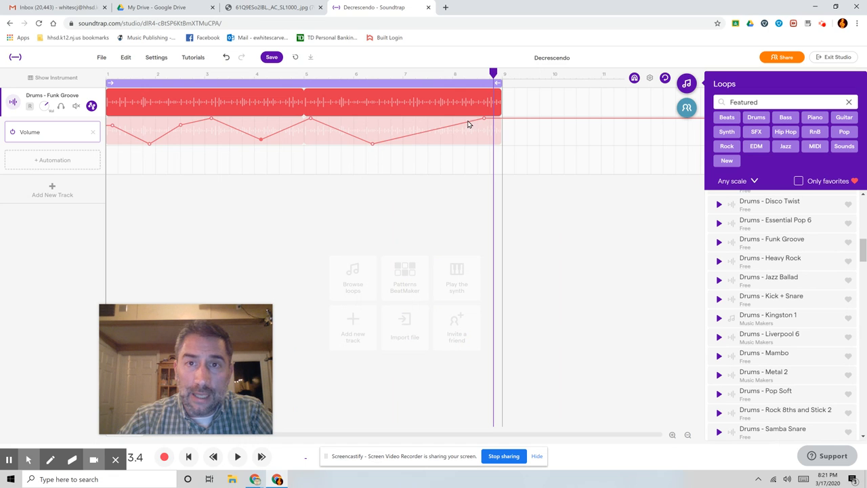
click(293, 10)
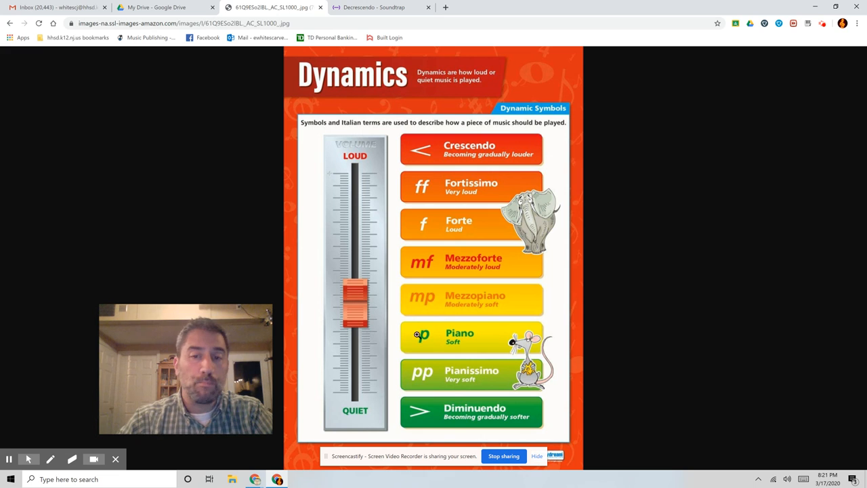
click(381, 8)
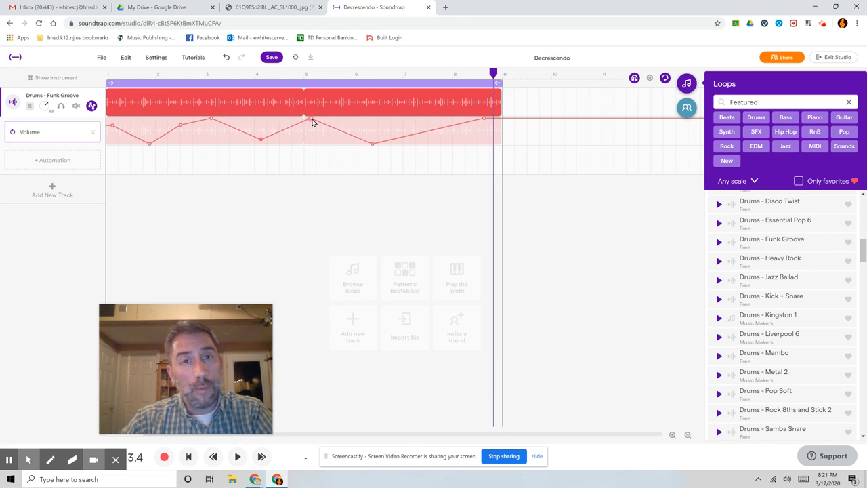
click(275, 7)
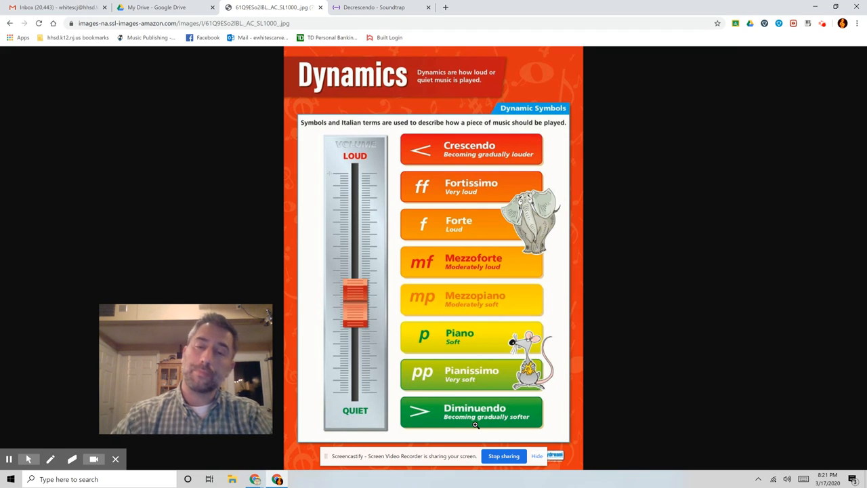
Switch back to Soundtrap and add a volume automation point on the falling slope just before bar 6
click(371, 8)
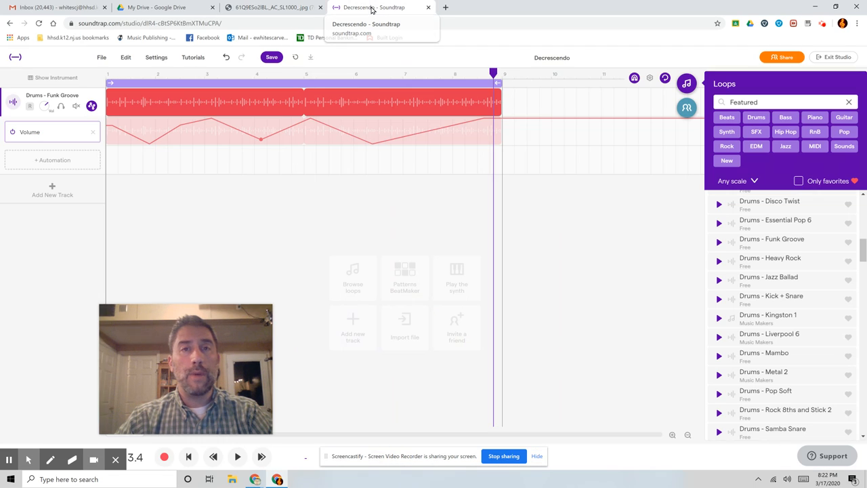
click(347, 135)
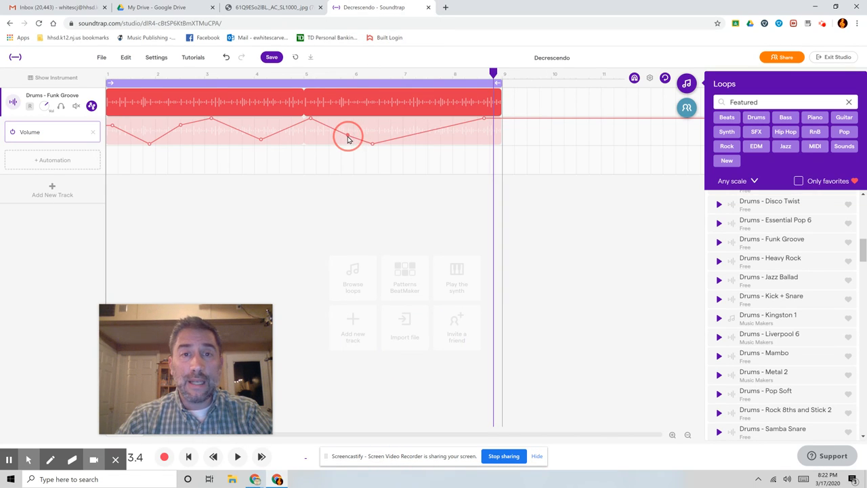
Move the drum track's low volume automation point to about bar 8.5 and lower the point near bar 6 to form a flat, soft section
drag(371, 145, 467, 140)
drag(348, 134, 350, 141)
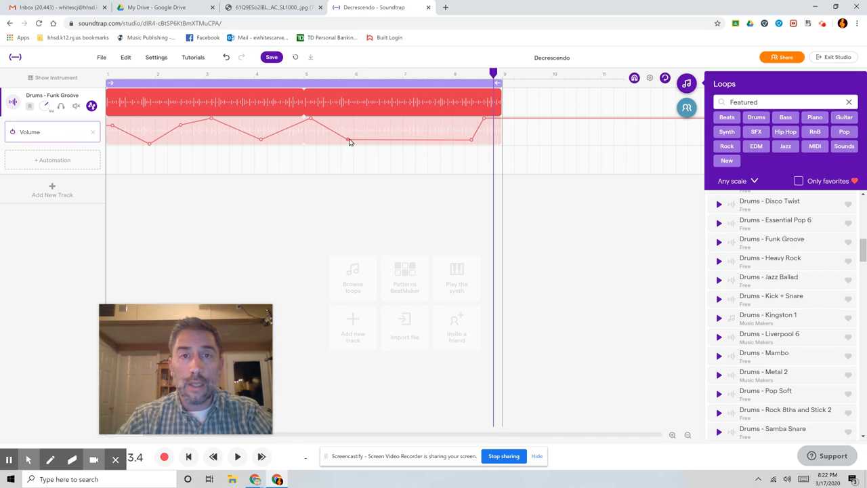
Play the flat, soft section of the drum track from about bar 5.5, consult the Dynamics poster in the other browser tab, and return to Soundtrap
click(334, 74)
key(space)
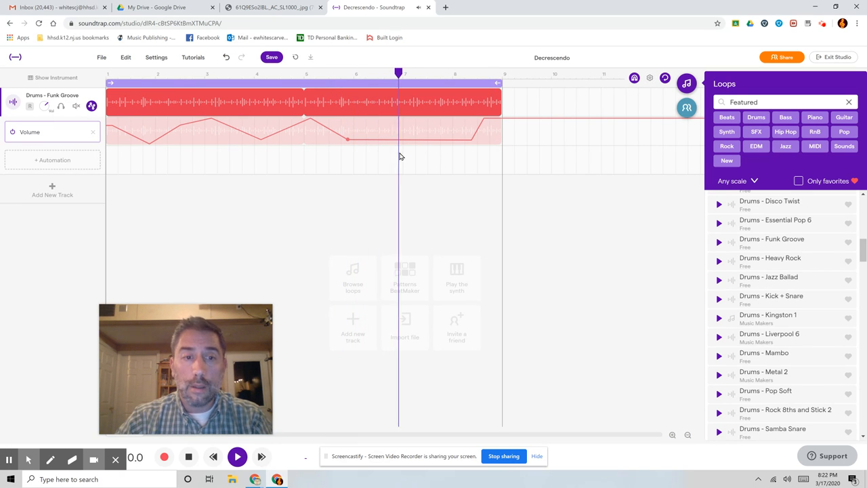
click(294, 9)
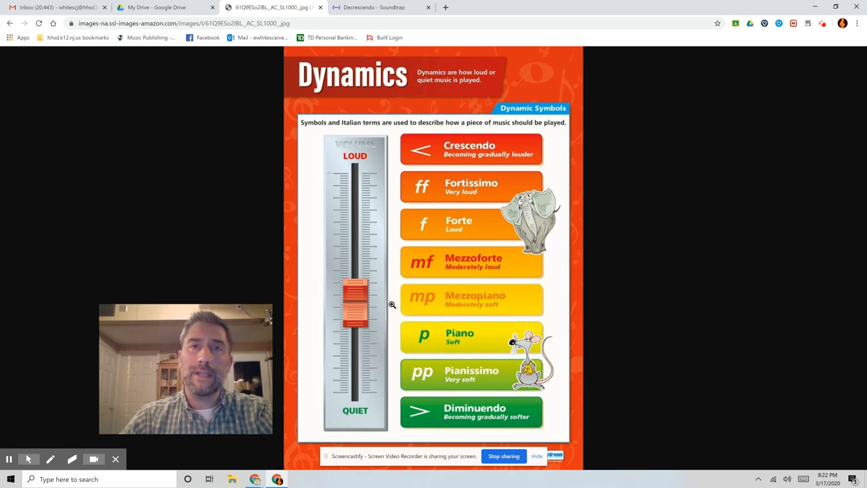
click(363, 6)
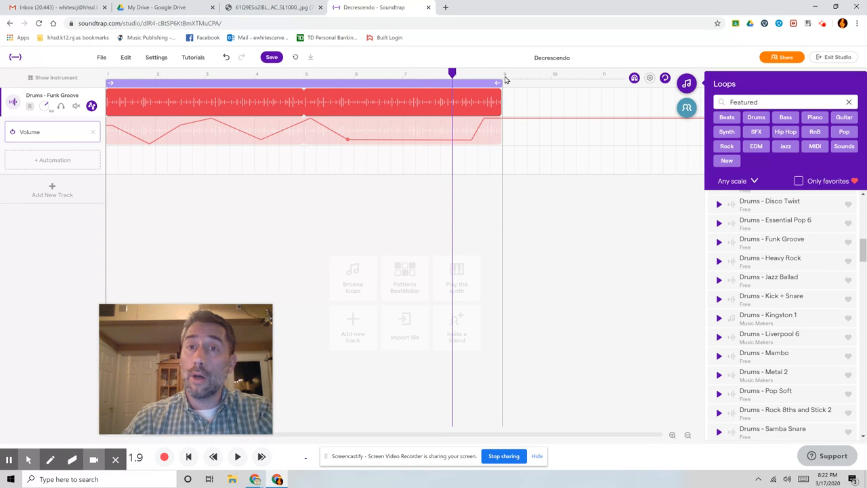
Add the loops Drums - Pop Soft at bar 9, Electric Guitar - Riff 2 at bar 17 and Guitar - Pedal Steel Dm at bar 25 on separate tracks
click(687, 434)
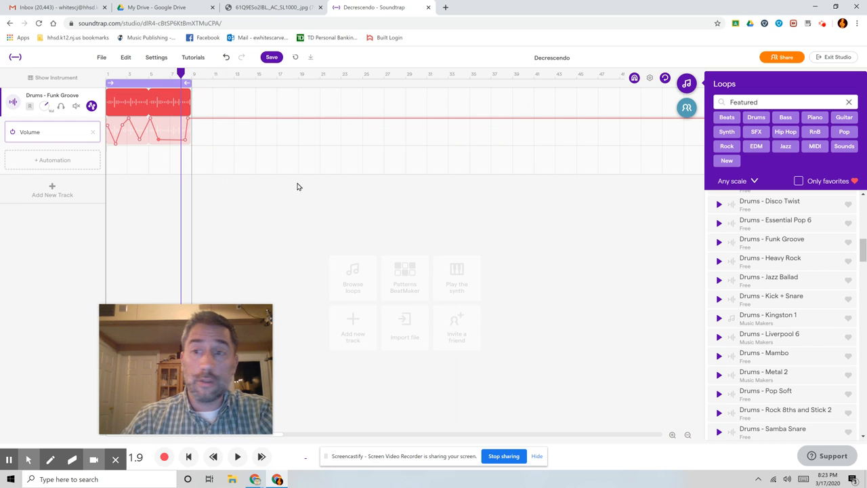
drag(782, 395, 234, 173)
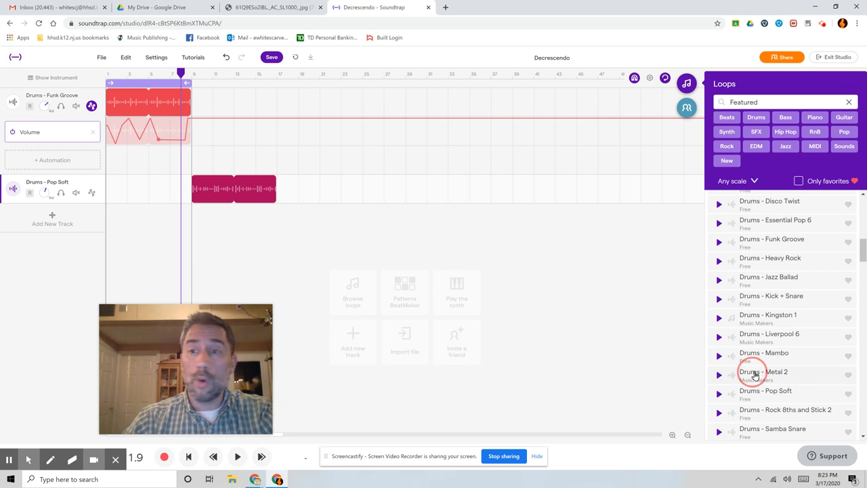
scroll(777, 366, down, 3)
scroll(775, 372, down, 1)
drag(774, 393, 277, 222)
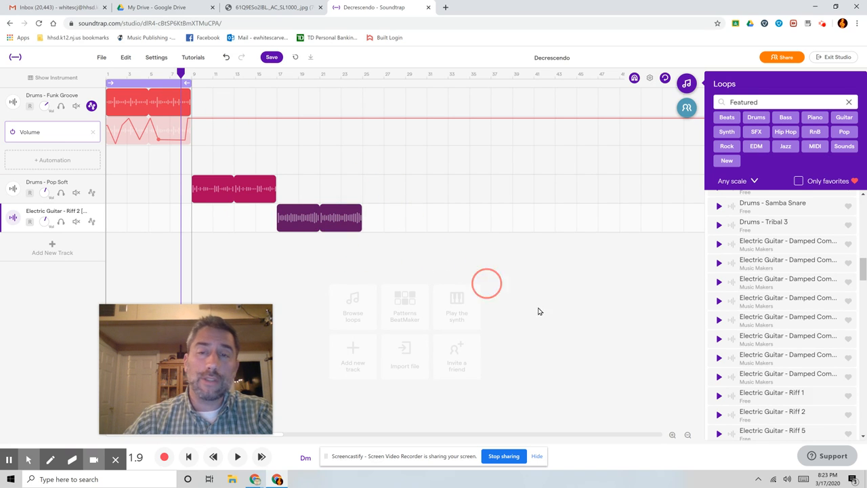
scroll(810, 372, down, 3)
drag(786, 393, 364, 259)
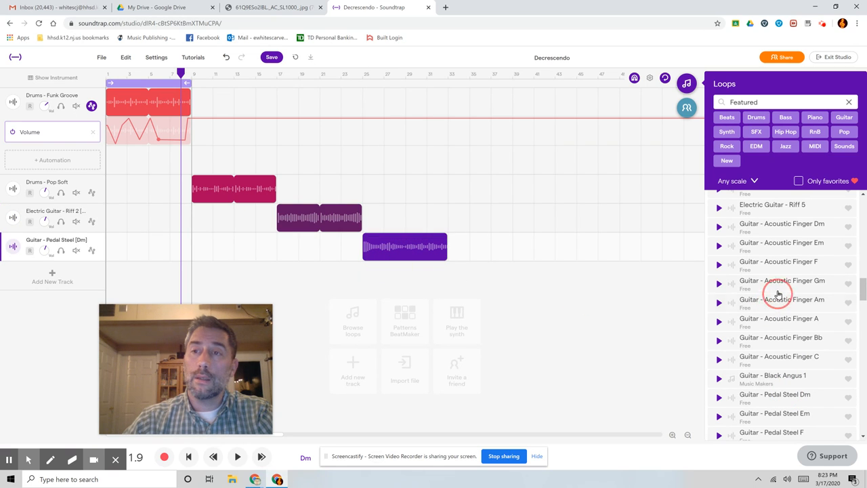
Filter the loop library by Bass and add the Bass - Bounce 5 loop on a new track at bar 1
click(848, 102)
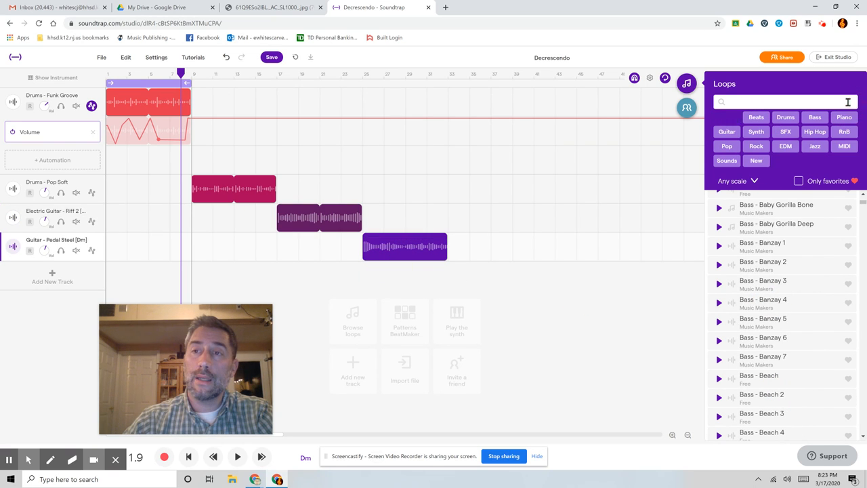
click(814, 118)
drag(771, 347, 116, 274)
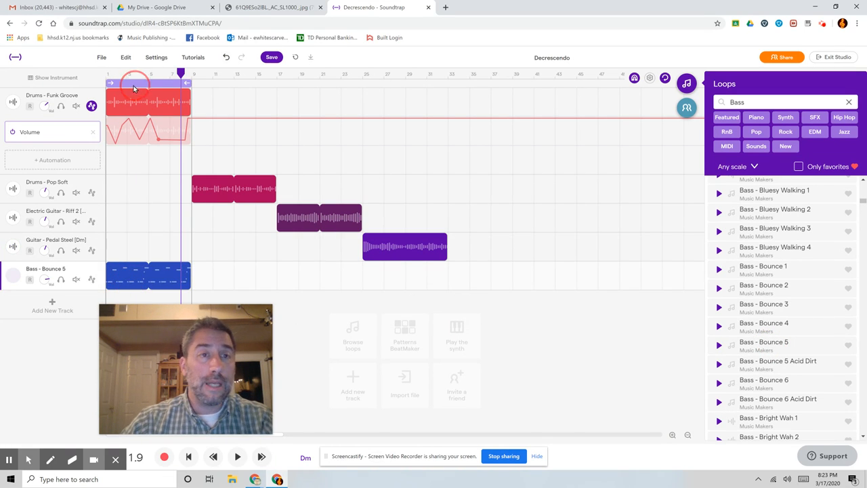
Delete the volume automation from the Drums - Funk Groove track, and play the drums and bass together from the beginning for a few bars
click(94, 132)
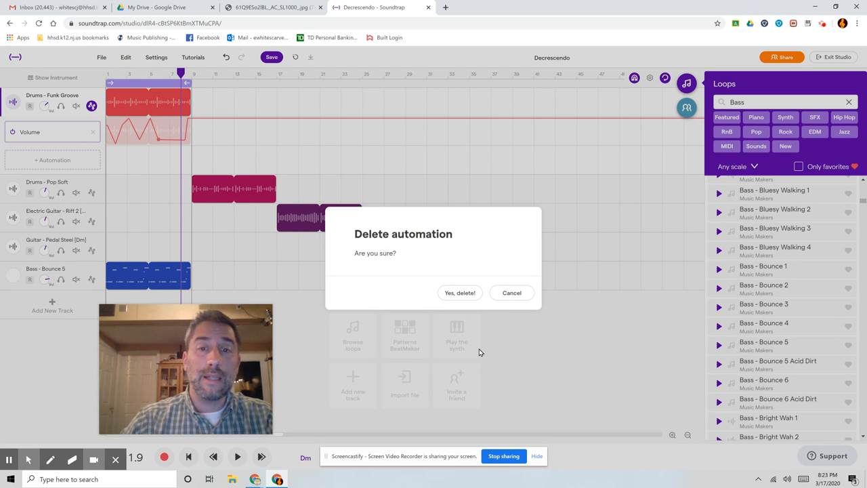
click(459, 293)
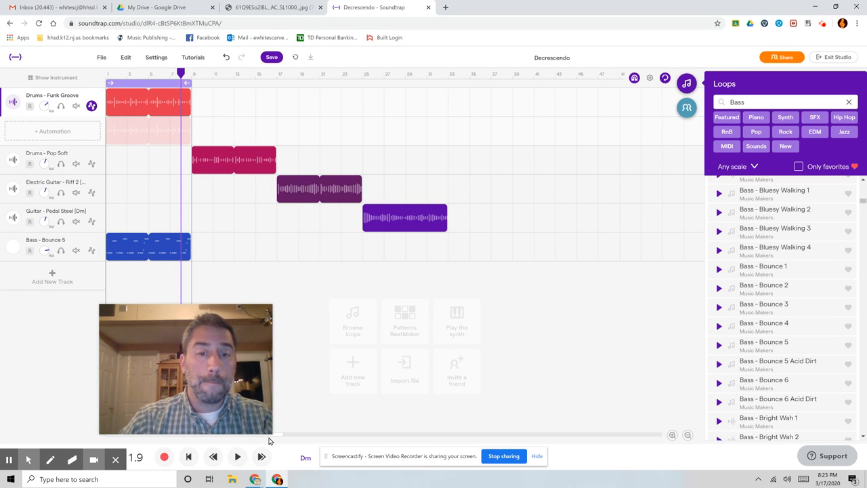
click(189, 457)
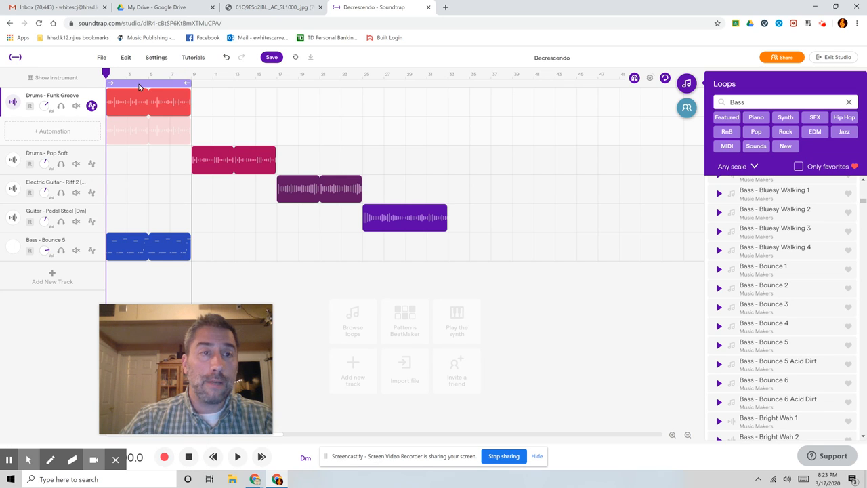
key(space)
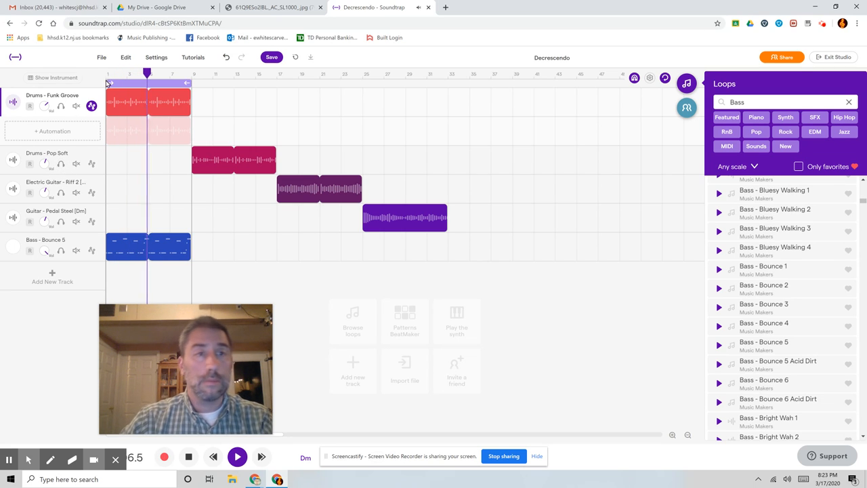
key(space)
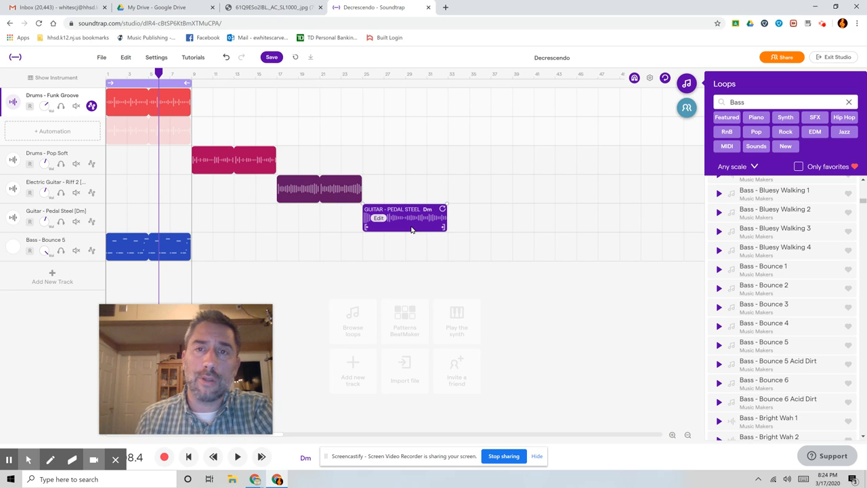
Place the playhead at the end of the pedal steel clip near bar 33, and switch to the Dynamics poster to review the dynamic symbols
click(449, 97)
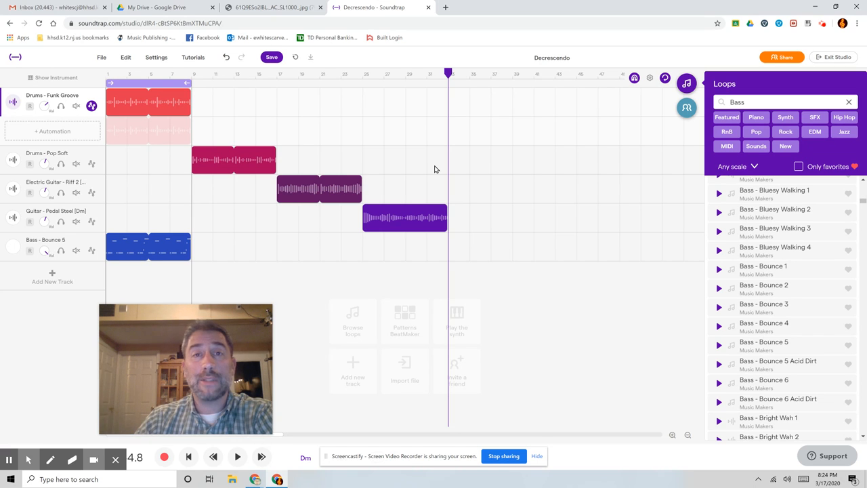
click(268, 7)
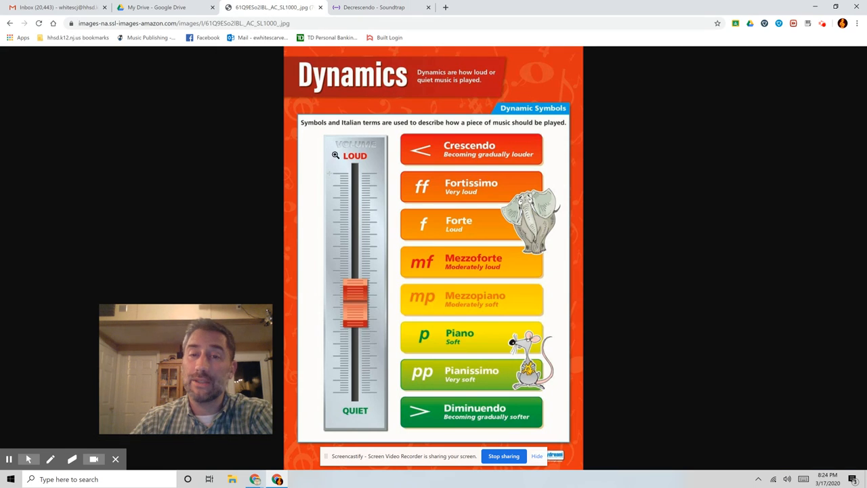